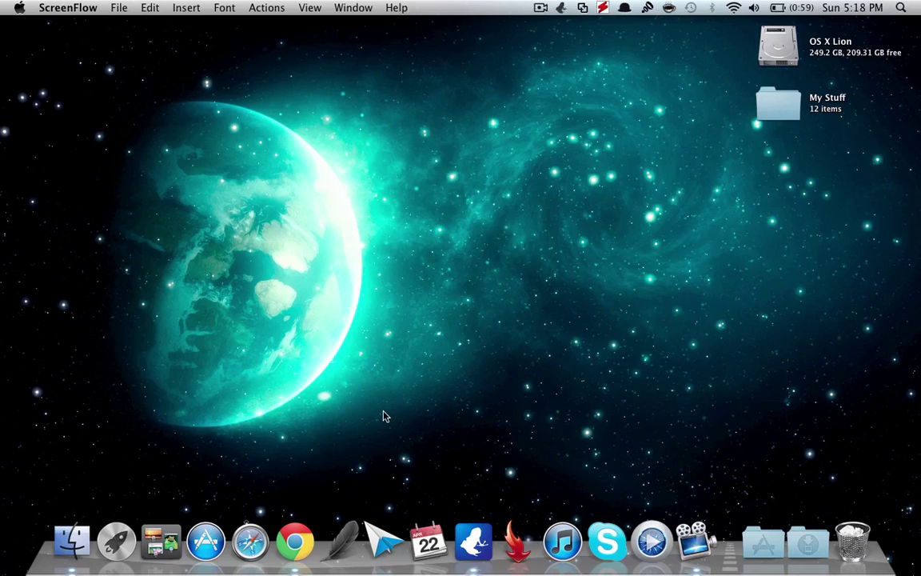
Open the CoreServices folder inside System/Library on the OS X Lion disk
{"action": "left_click_drag", "start_coordinate": [382, 412], "coordinate": [714, 409]}
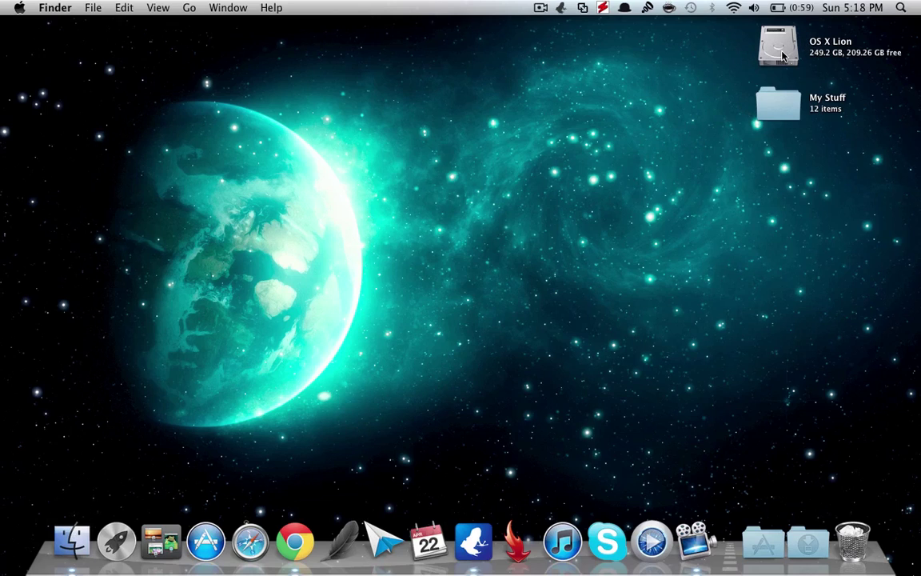
{"action": "left_click", "coordinate": [783, 56]}
{"action": "double_click", "coordinate": [783, 55]}
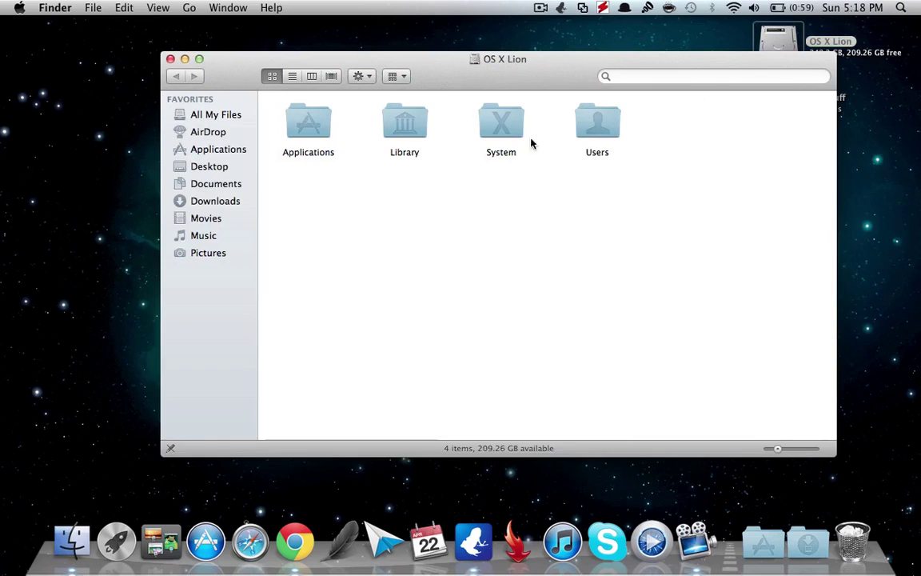
{"action": "double_click", "coordinate": [504, 128]}
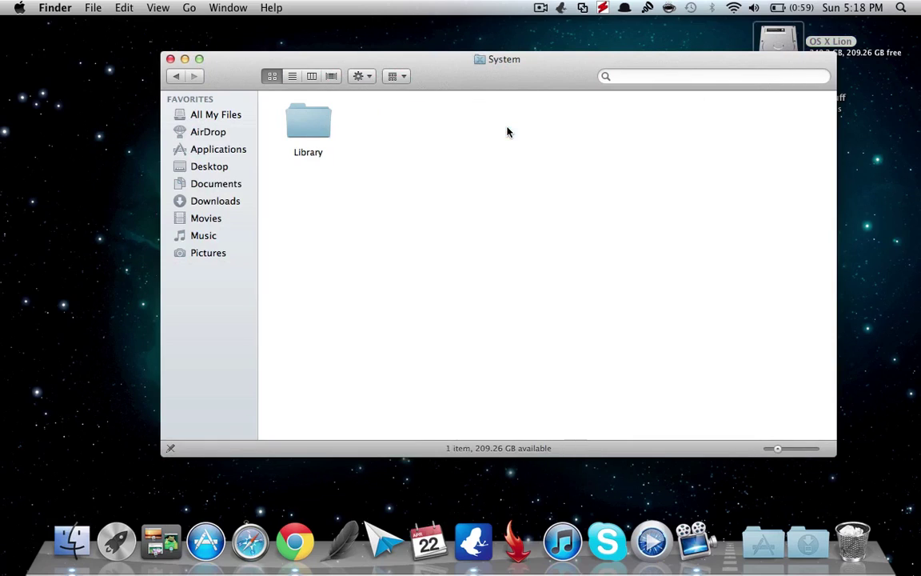
{"action": "double_click", "coordinate": [308, 124]}
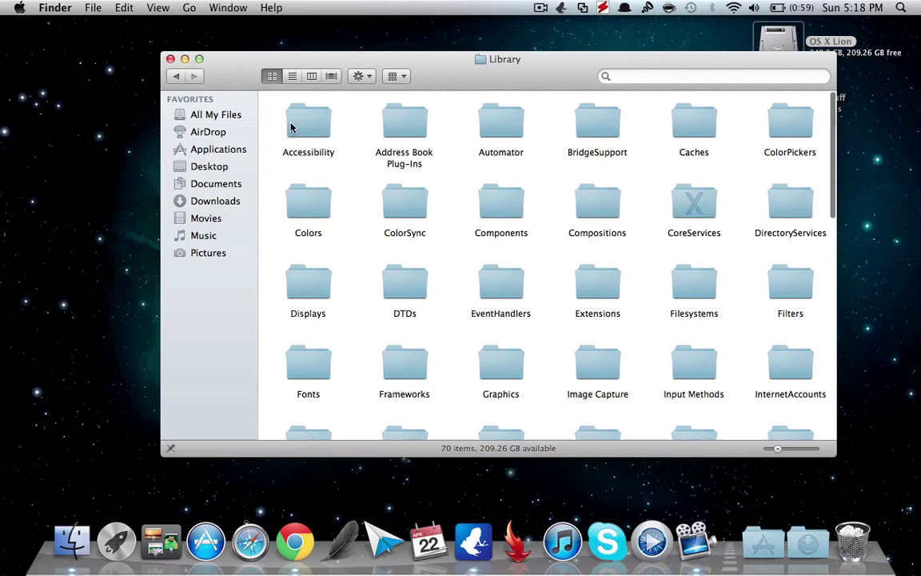
{"action": "double_click", "coordinate": [695, 204]}
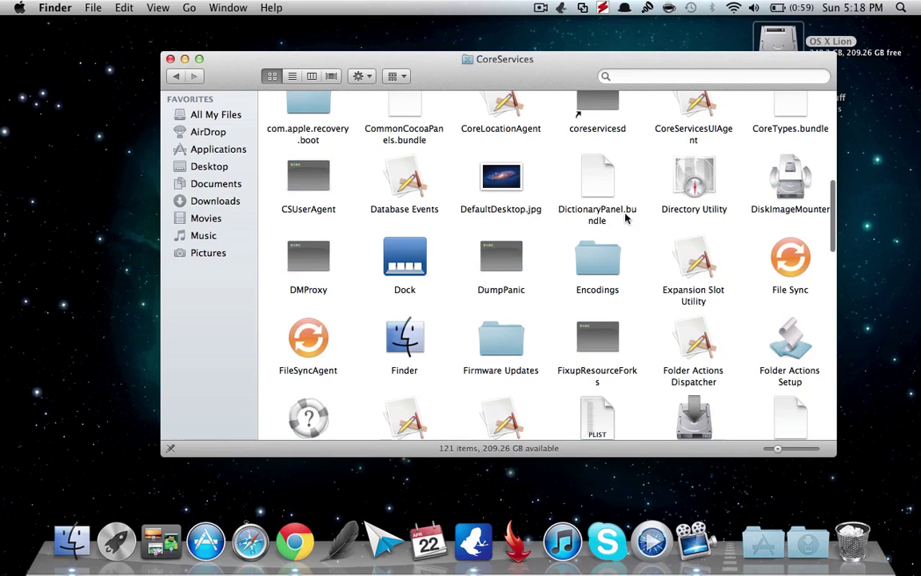
Show the package contents of the Dock application in the CoreServices folder
{"action": "scroll", "coordinate": [518, 299], "scroll_direction": "up", "scroll_amount": 10}
{"action": "scroll", "coordinate": [519, 299], "scroll_direction": "down", "scroll_amount": 10}
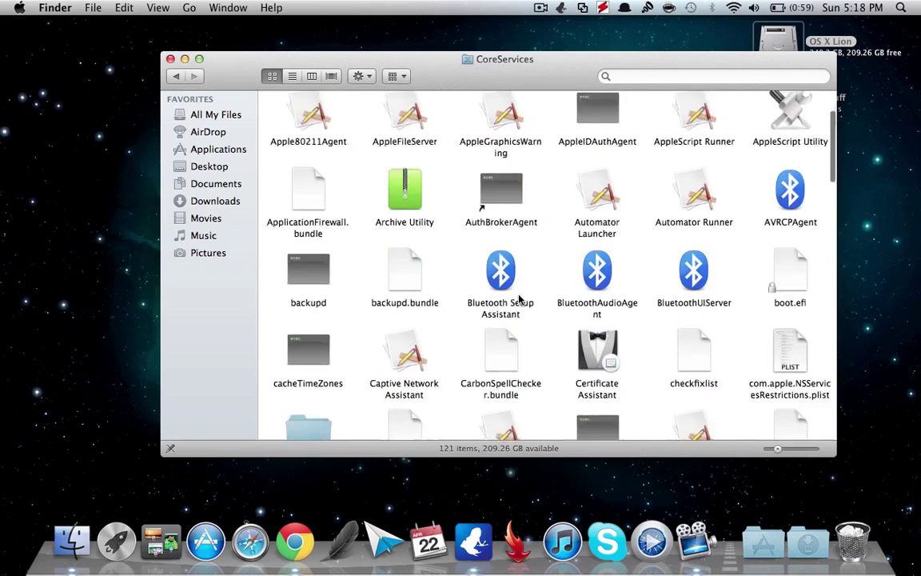
{"action": "scroll", "coordinate": [518, 299], "scroll_direction": "down", "scroll_amount": 3}
{"action": "scroll", "coordinate": [518, 299], "scroll_direction": "up", "scroll_amount": 4}
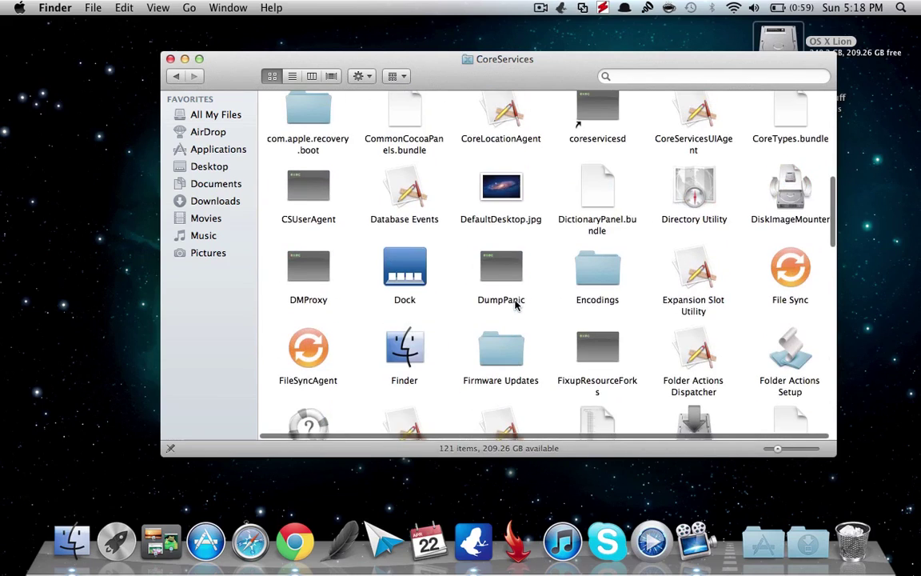
{"action": "left_click", "coordinate": [403, 262]}
{"action": "right_click", "coordinate": [404, 263]}
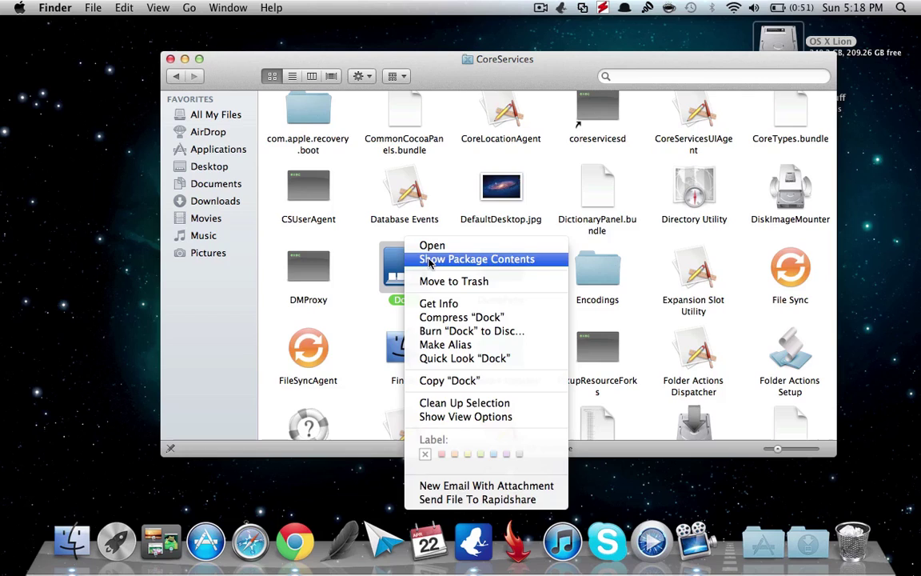
{"action": "left_click", "coordinate": [430, 261]}
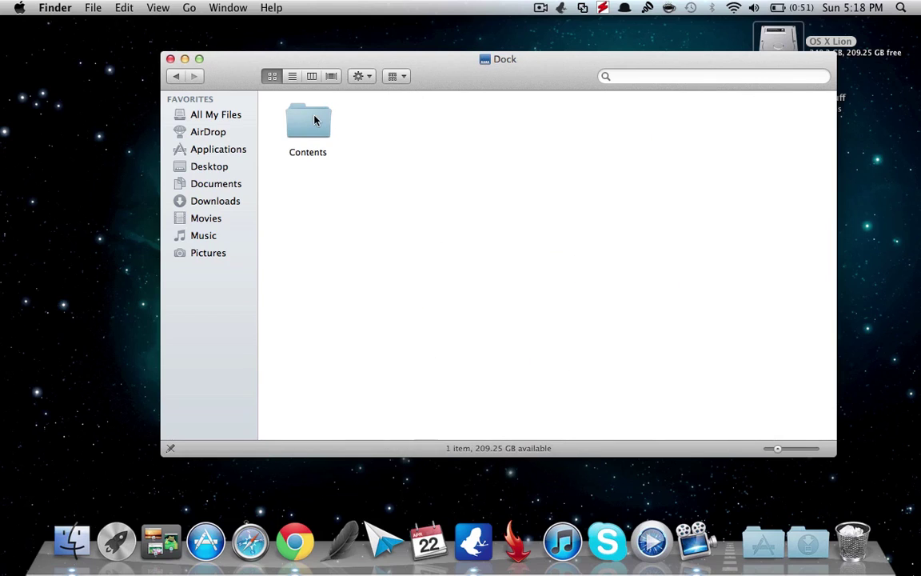
Open the English.lproj folder inside the Dock package's Contents/Resources folder
{"action": "double_click", "coordinate": [316, 120]}
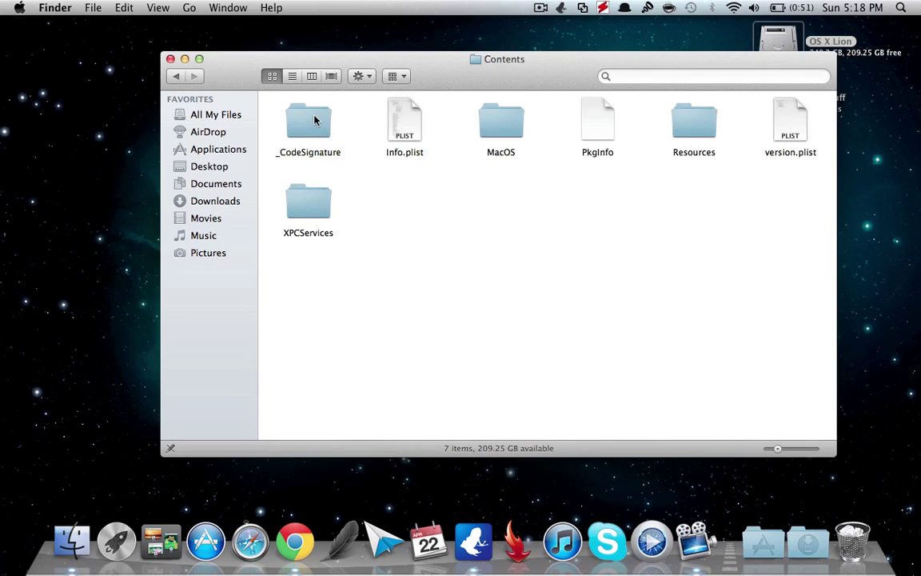
{"action": "double_click", "coordinate": [693, 131]}
{"action": "scroll", "coordinate": [640, 224], "scroll_direction": "up", "scroll_amount": 2}
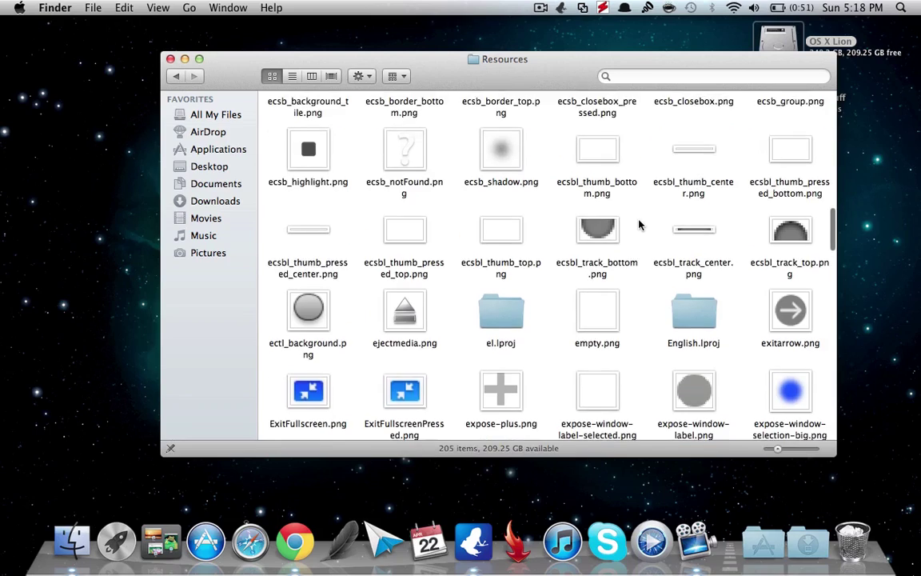
{"action": "scroll", "coordinate": [638, 225], "scroll_direction": "down", "scroll_amount": 3}
{"action": "scroll", "coordinate": [638, 225], "scroll_direction": "up", "scroll_amount": 10}
{"action": "scroll", "coordinate": [638, 225], "scroll_direction": "down", "scroll_amount": 5}
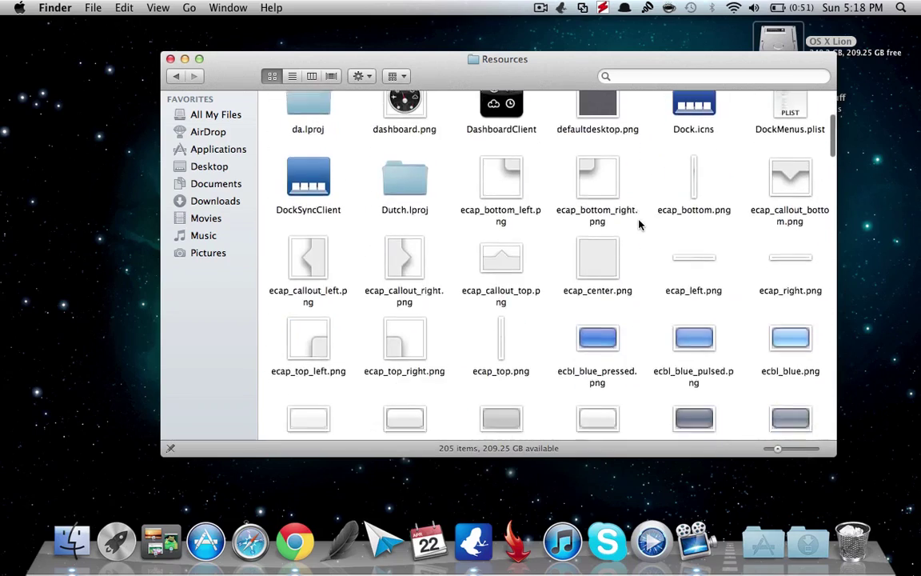
{"action": "scroll", "coordinate": [639, 225], "scroll_direction": "down", "scroll_amount": 15}
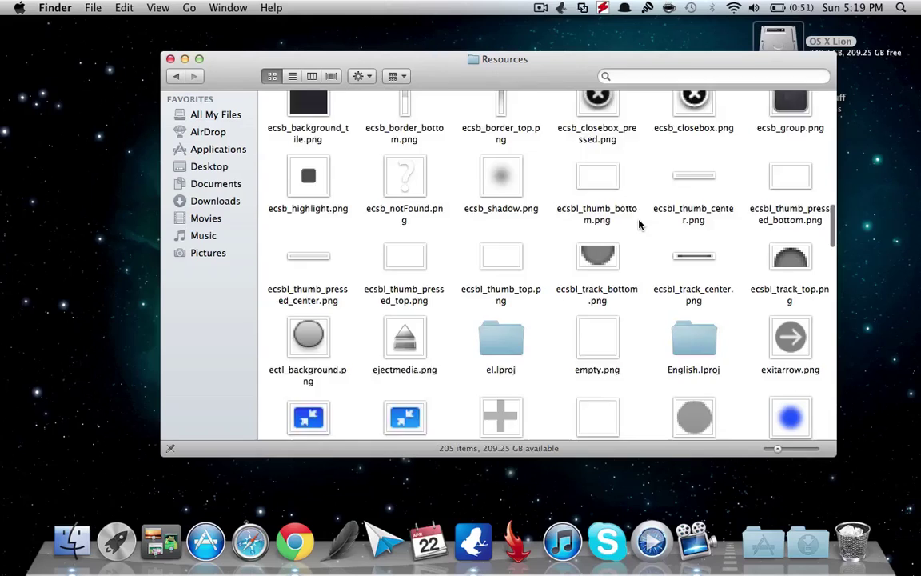
{"action": "scroll", "coordinate": [640, 225], "scroll_direction": "down", "scroll_amount": 3}
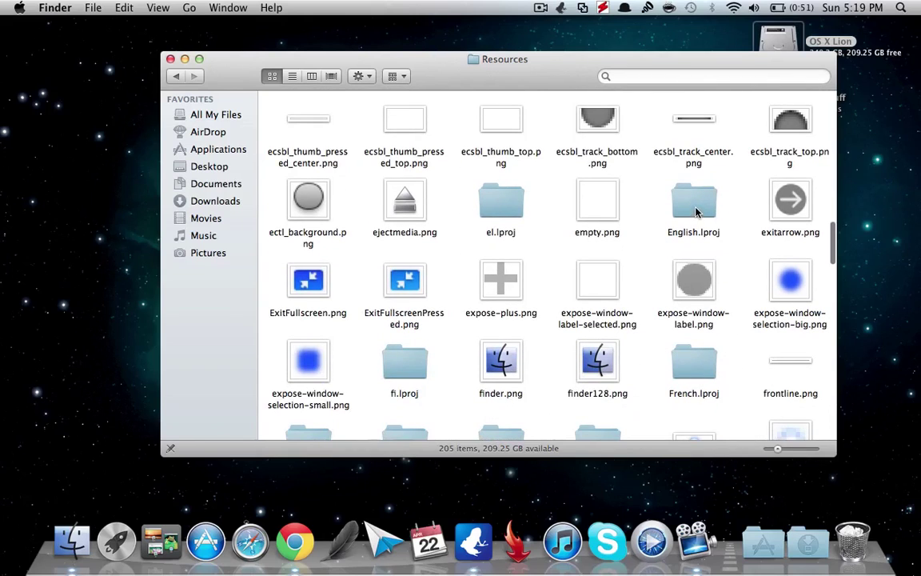
{"action": "scroll", "coordinate": [638, 216], "scroll_direction": "up", "scroll_amount": 2}
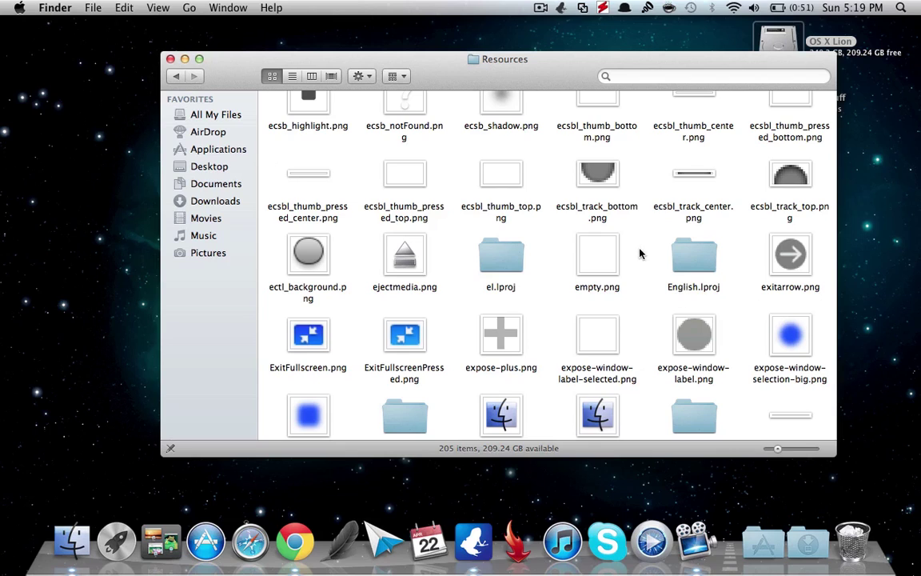
{"action": "double_click", "coordinate": [691, 266]}
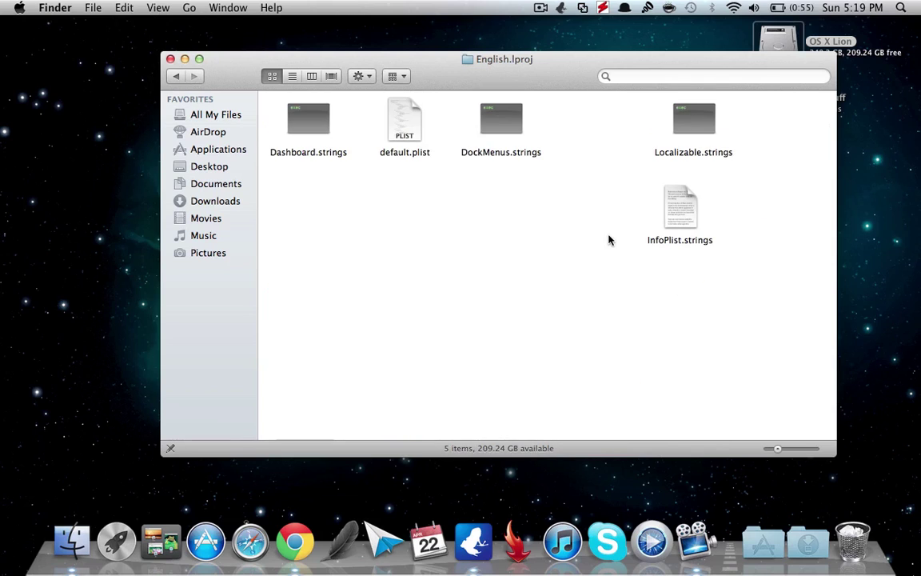
Move the InfoPlist.strings file into the gap between DockMenus.strings and Localizable.strings
{"action": "left_click_drag", "start_coordinate": [678, 216], "coordinate": [598, 130]}
{"action": "left_click", "coordinate": [585, 206]}
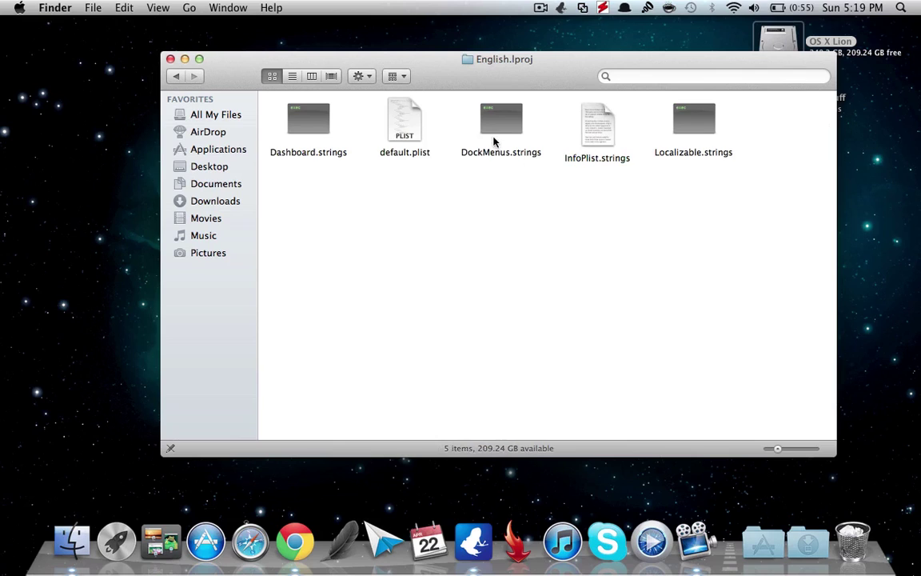
{"action": "left_click", "coordinate": [601, 140]}
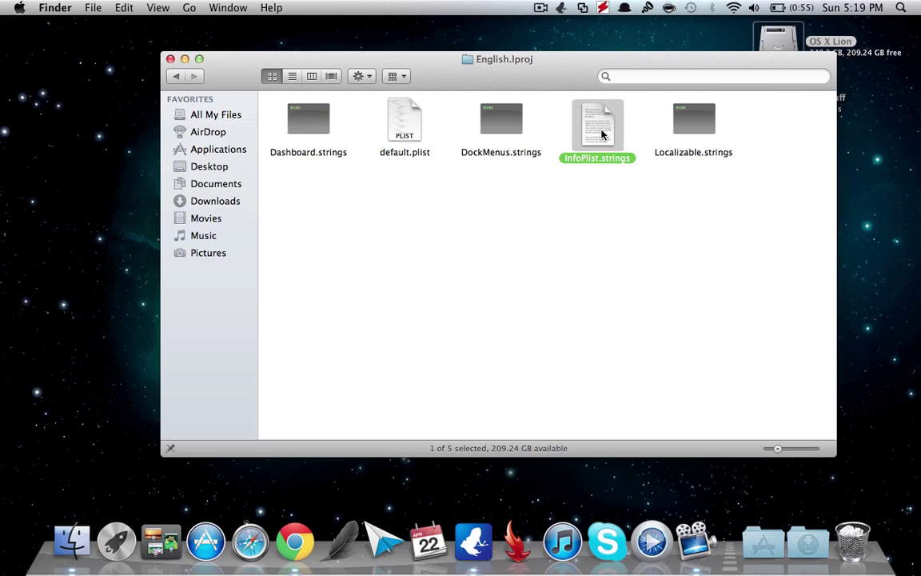
{"action": "left_click", "coordinate": [614, 197]}
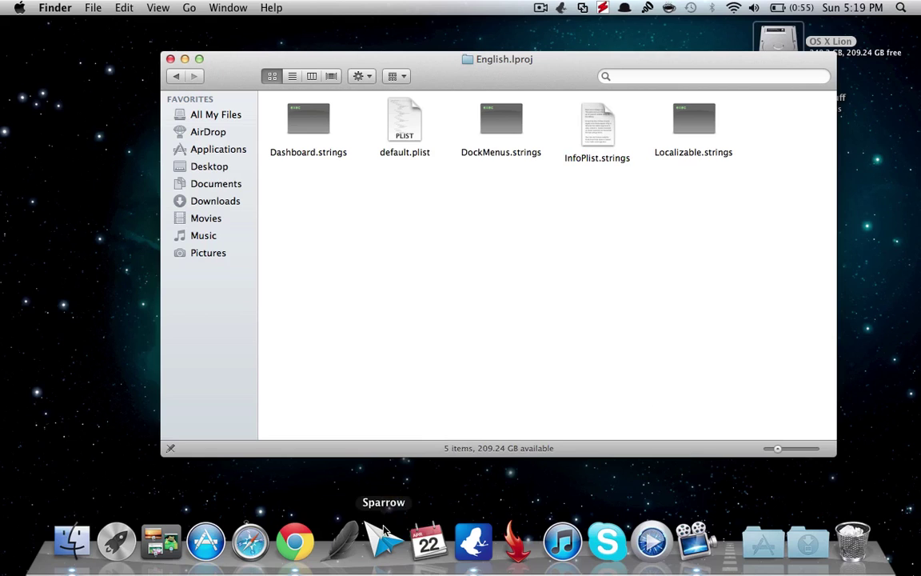
Switch to Chrome and search the web for "textwranggler"
{"action": "left_click", "coordinate": [295, 542]}
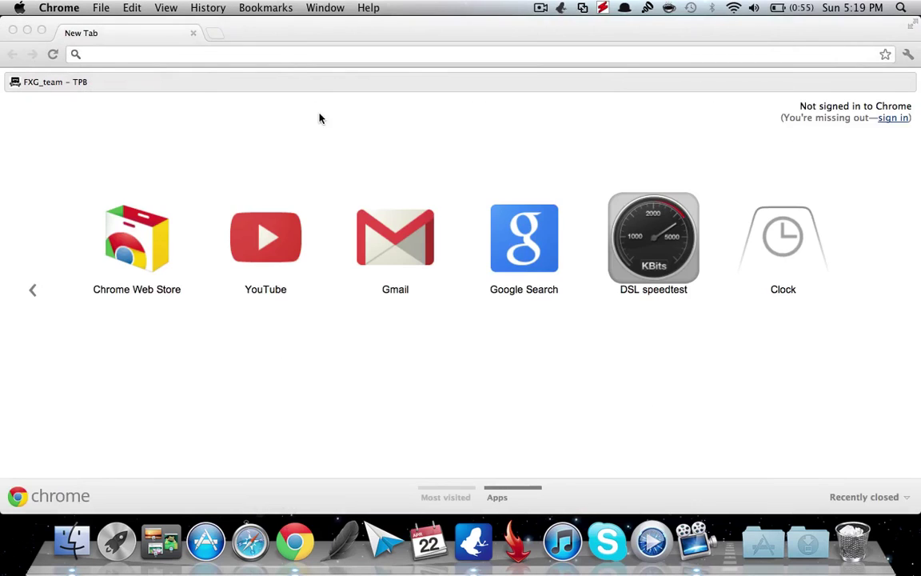
{"action": "left_click", "coordinate": [298, 54]}
{"action": "type", "text": "text"}
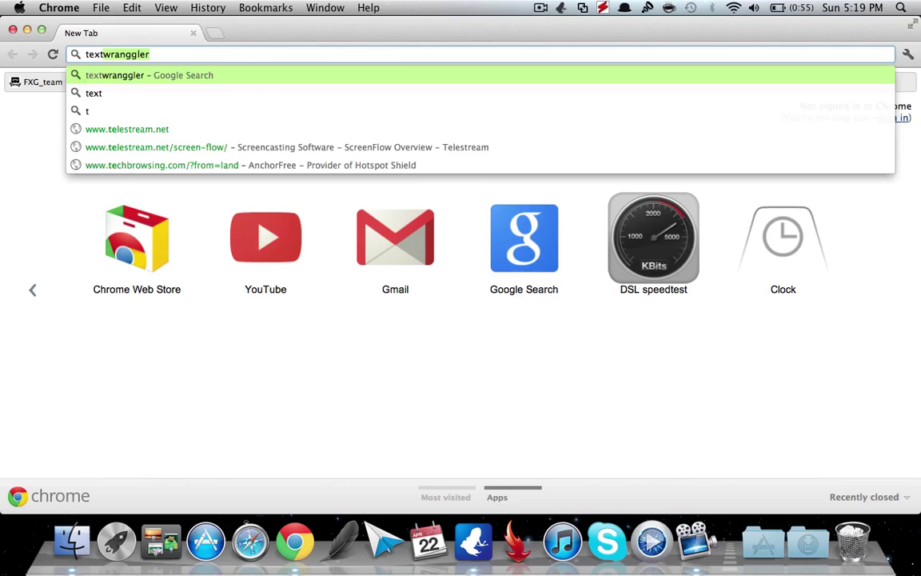
{"action": "type", "text": "wra"}
{"action": "key", "text": "Return"}
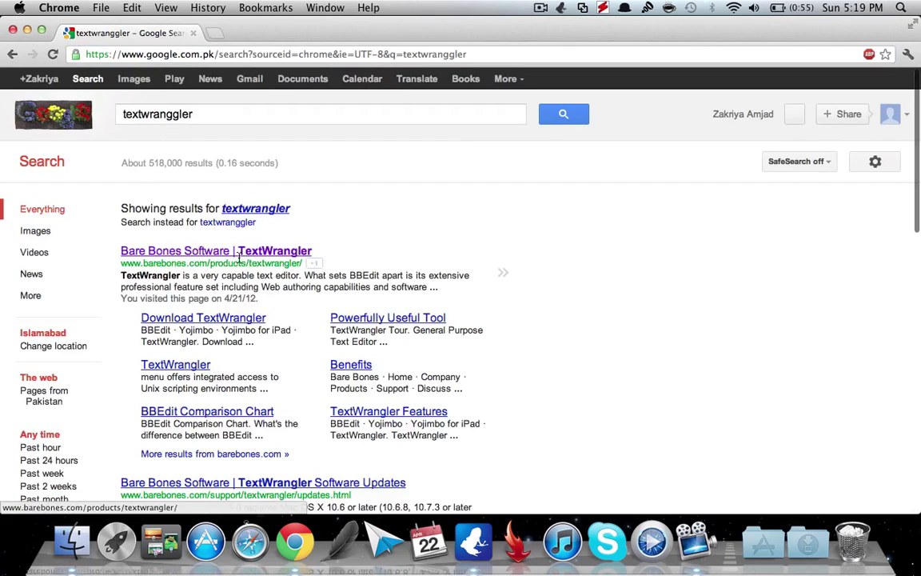
Follow the download link on the Bare Bones TextWrangler product page and return to the English.lproj folder
{"action": "left_click", "coordinate": [240, 254]}
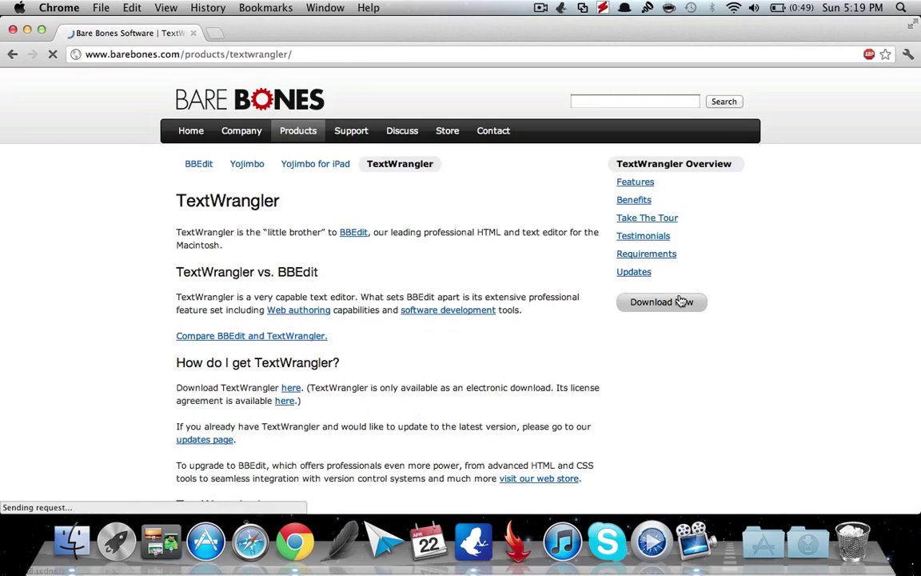
{"action": "left_click", "coordinate": [669, 309]}
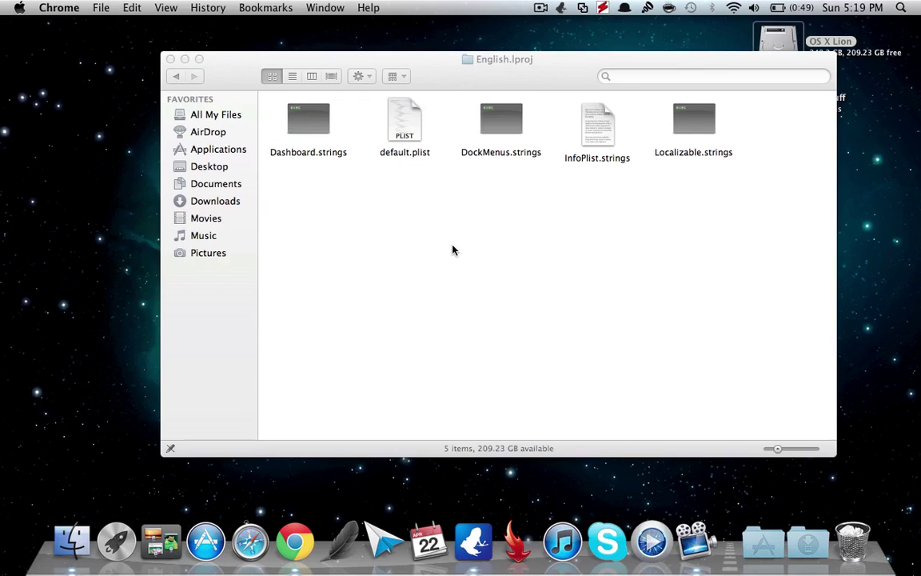
{"action": "left_click", "coordinate": [452, 251]}
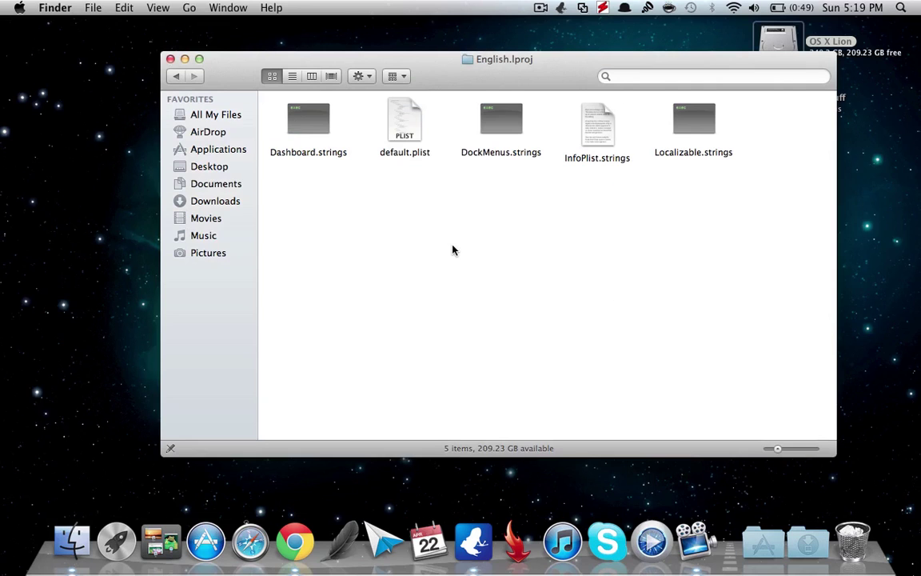
Launch TextWrangler and quit it again along with its empty untitled document
{"action": "key", "text": "alt+space"}
{"action": "type", "text": "tex"}
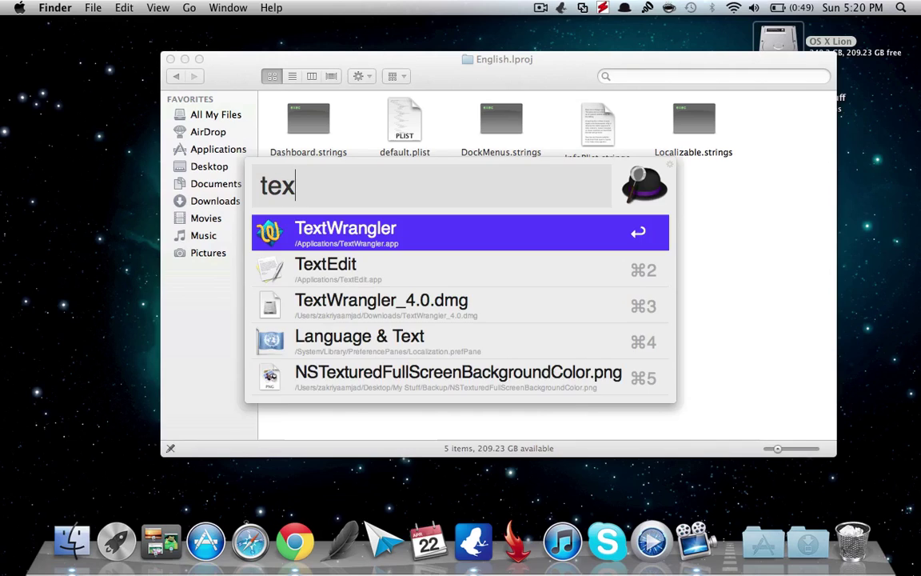
{"action": "key", "text": "Return"}
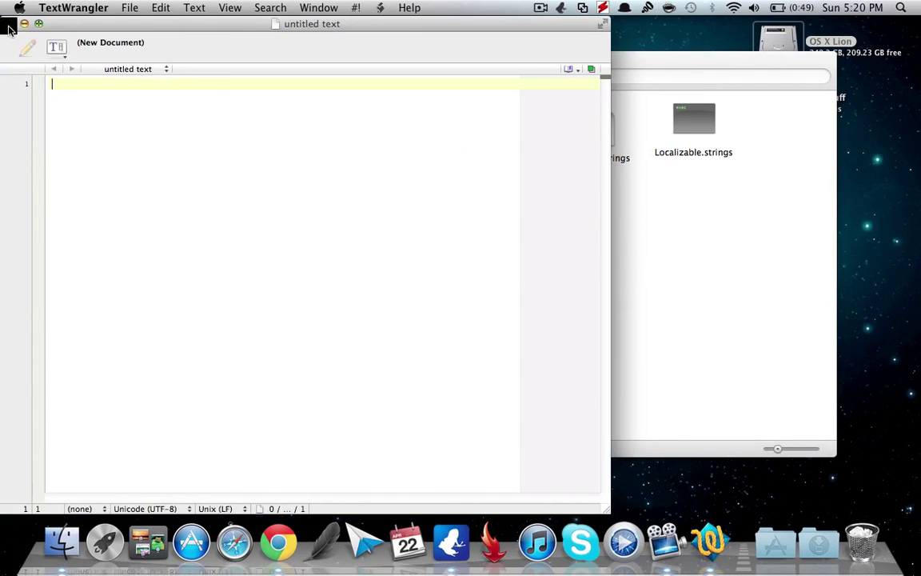
{"action": "left_click", "coordinate": [9, 23]}
{"action": "right_click", "coordinate": [711, 540]}
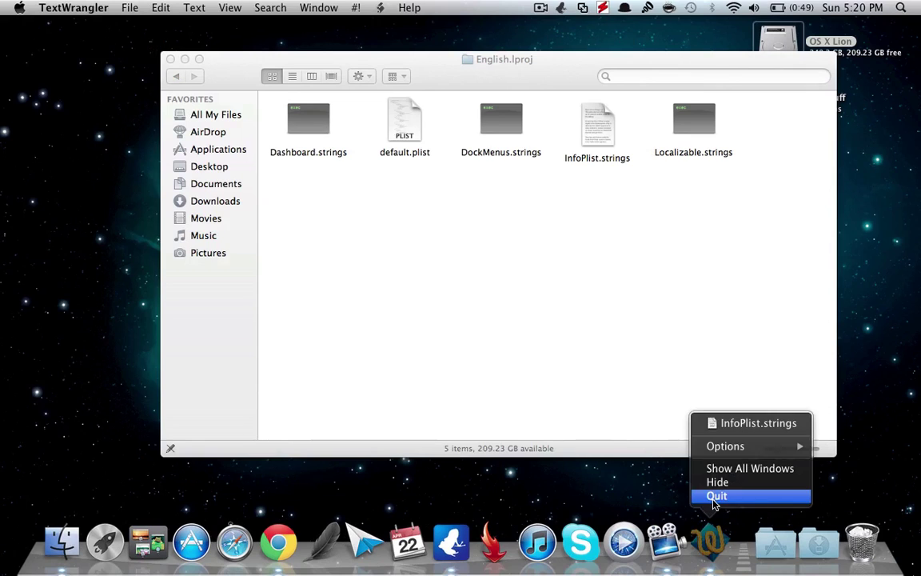
{"action": "left_click", "coordinate": [715, 496]}
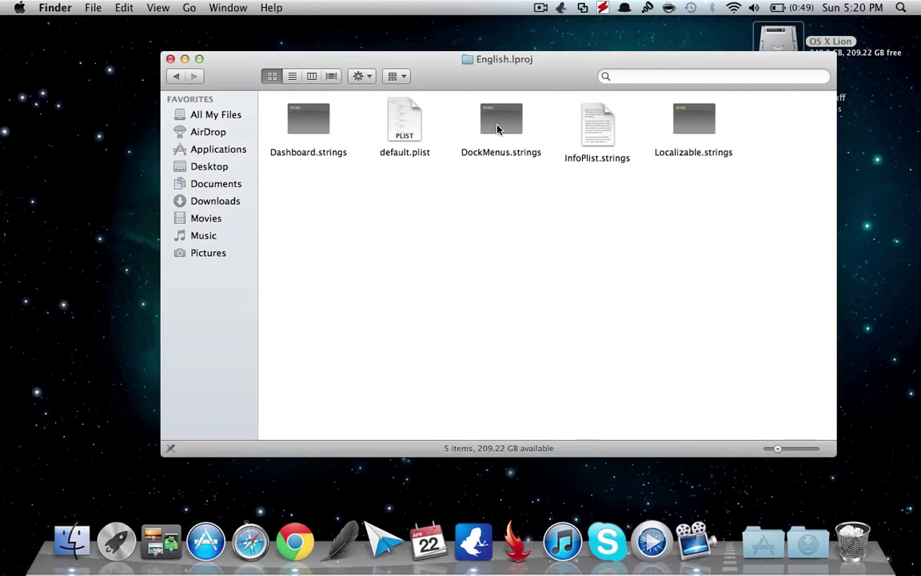
Open InfoPlist.strings with TextWrangler, picking it from the full list of applications
{"action": "right_click", "coordinate": [599, 136]}
{"action": "mouse_move", "coordinate": [774, 151]}
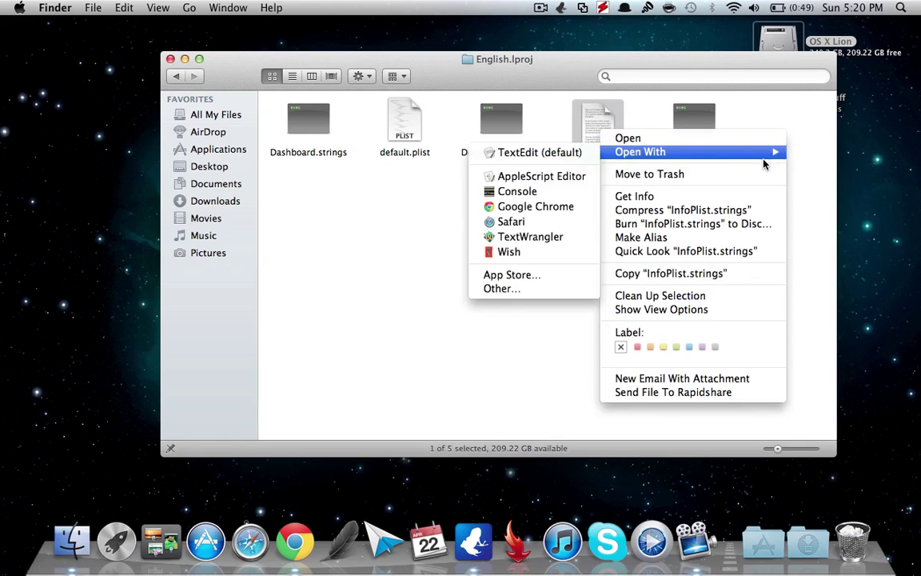
{"action": "left_click", "coordinate": [507, 290]}
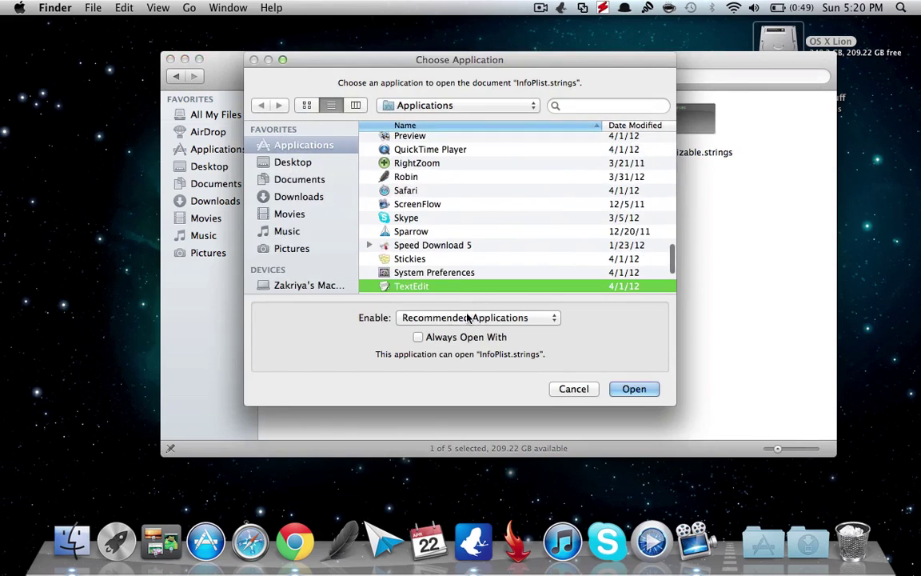
{"action": "scroll", "coordinate": [469, 245], "scroll_direction": "down", "scroll_amount": 5}
{"action": "left_click", "coordinate": [441, 207]}
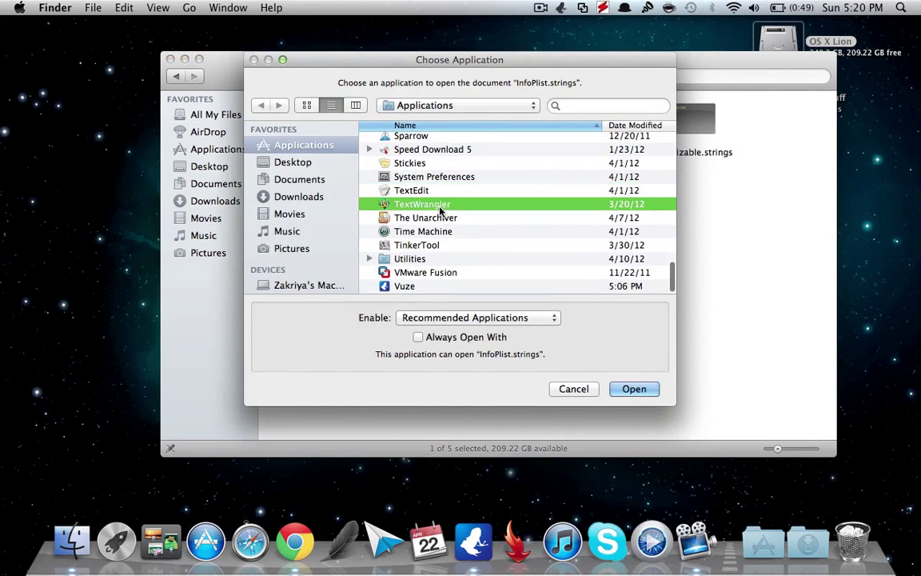
{"action": "left_click", "coordinate": [636, 389]}
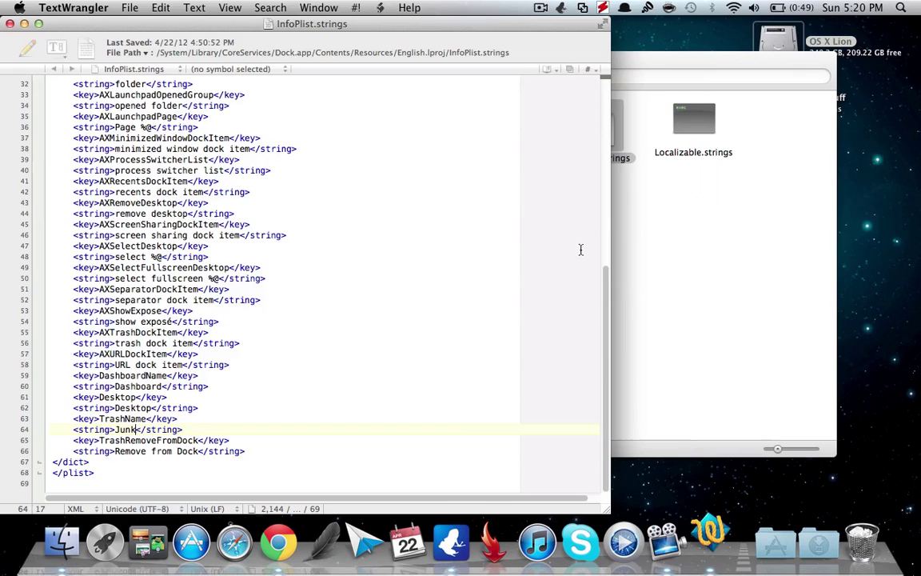
Replace the TrashName string value in InfoPlist.strings with "Trash"
{"action": "scroll", "coordinate": [392, 215], "scroll_direction": "up", "scroll_amount": 10}
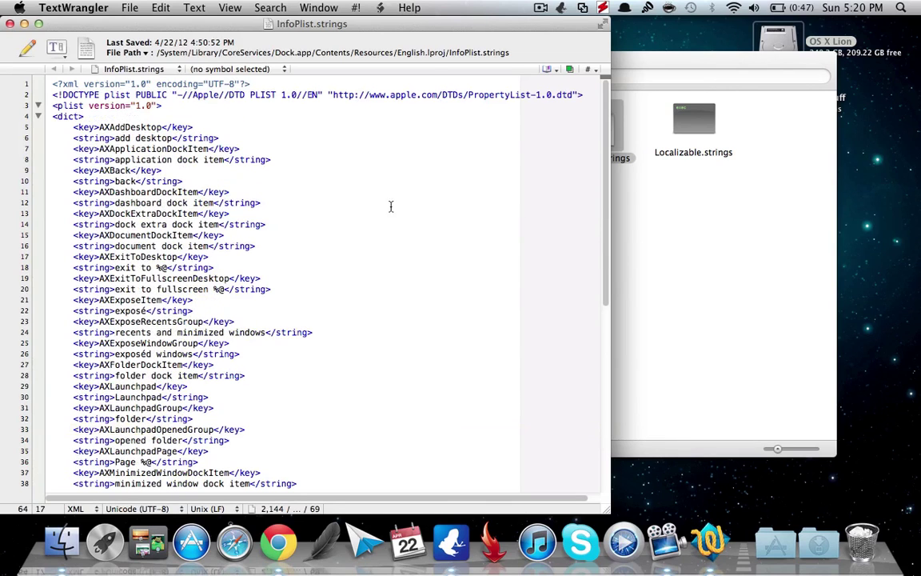
{"action": "left_click", "coordinate": [255, 137]}
{"action": "scroll", "coordinate": [256, 133], "scroll_direction": "down", "scroll_amount": 10}
{"action": "scroll", "coordinate": [257, 134], "scroll_direction": "right", "scroll_amount": 1}
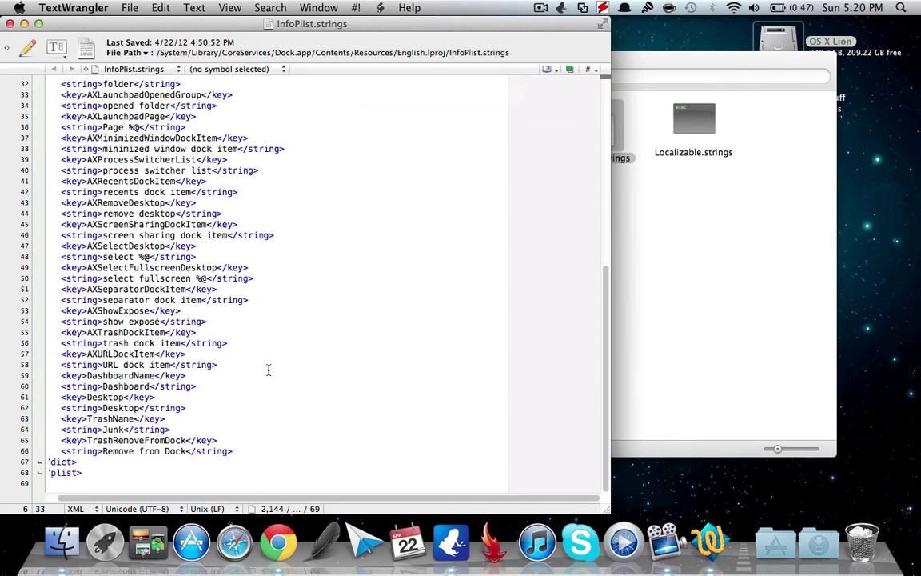
{"action": "left_click", "coordinate": [216, 354]}
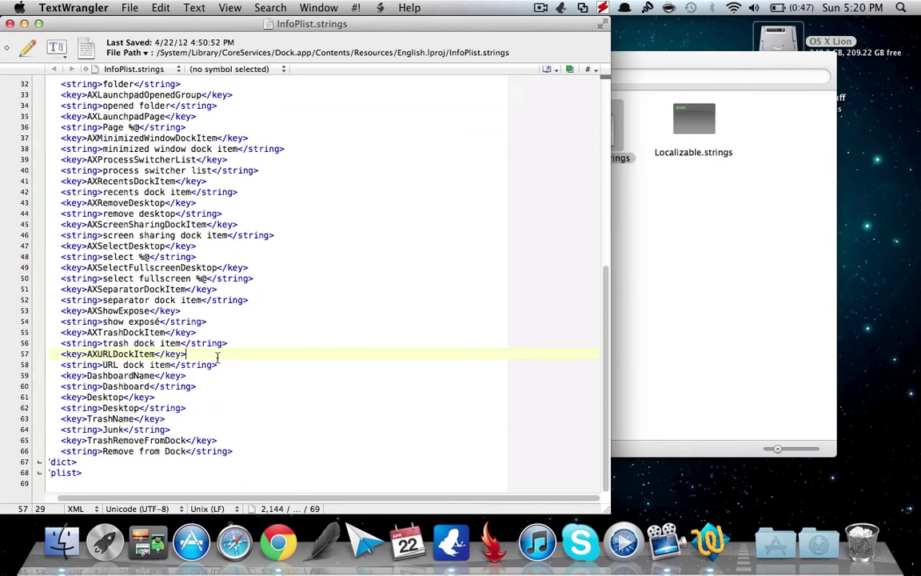
{"action": "left_click", "coordinate": [121, 429]}
{"action": "key", "text": "BackSpace"}
{"action": "key", "text": "BackSpace"}
{"action": "key", "text": "BackSpace"}
{"action": "key", "text": "BackSpace"}
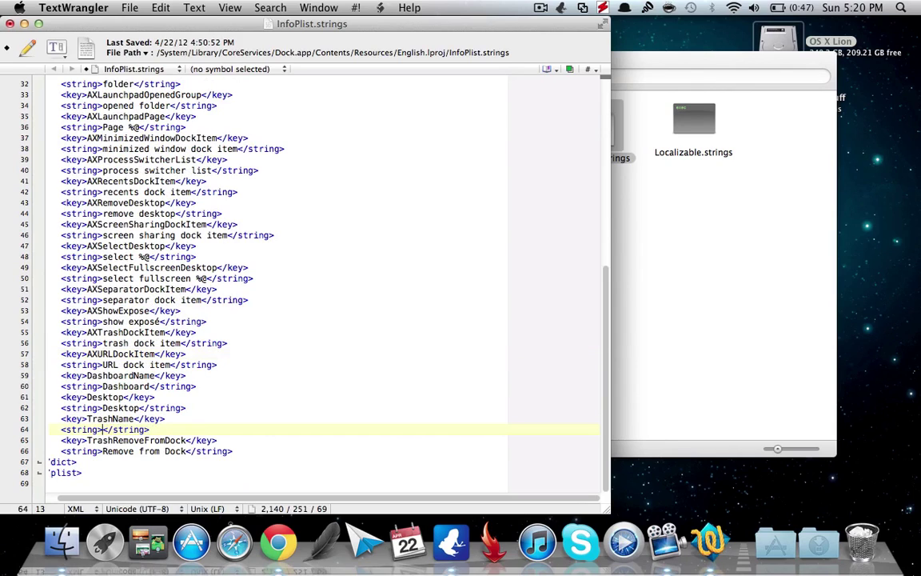
{"action": "type", "text": "Trash"}
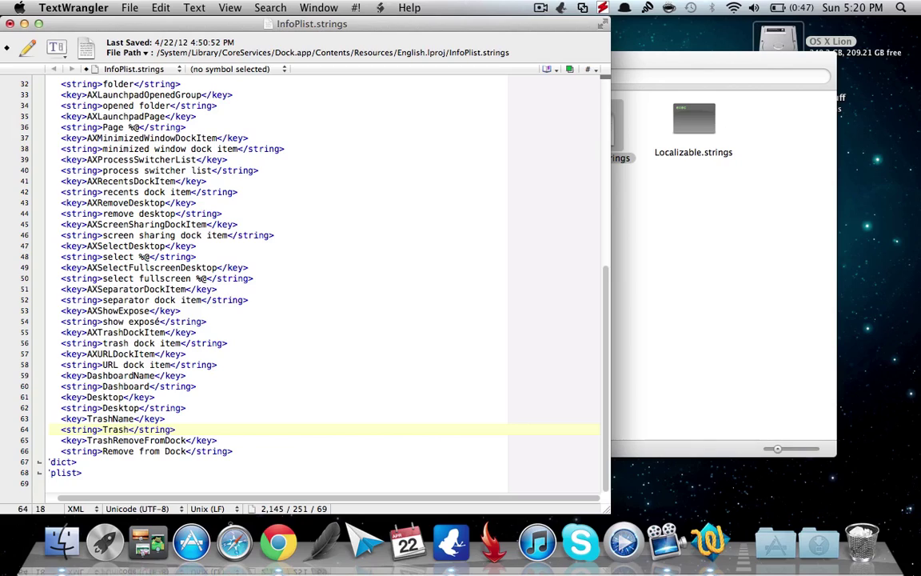
Change the TrashName string value to "Garbage"
{"action": "left_click", "coordinate": [164, 408]}
{"action": "left_click", "coordinate": [124, 430]}
{"action": "scroll", "coordinate": [207, 185], "scroll_direction": "up", "scroll_amount": 10}
{"action": "scroll", "coordinate": [159, 457], "scroll_direction": "down", "scroll_amount": 10}
{"action": "key", "text": "BackSpace"}
{"action": "key", "text": "BackSpace"}
{"action": "key", "text": "BackSpace"}
{"action": "key", "text": "BackSpace"}
{"action": "key", "text": "BackSpace"}
{"action": "type", "text": "Gra"}
{"action": "key", "text": "BackSpace"}
{"action": "key", "text": "BackSpace"}
{"action": "type", "text": "arbage"}
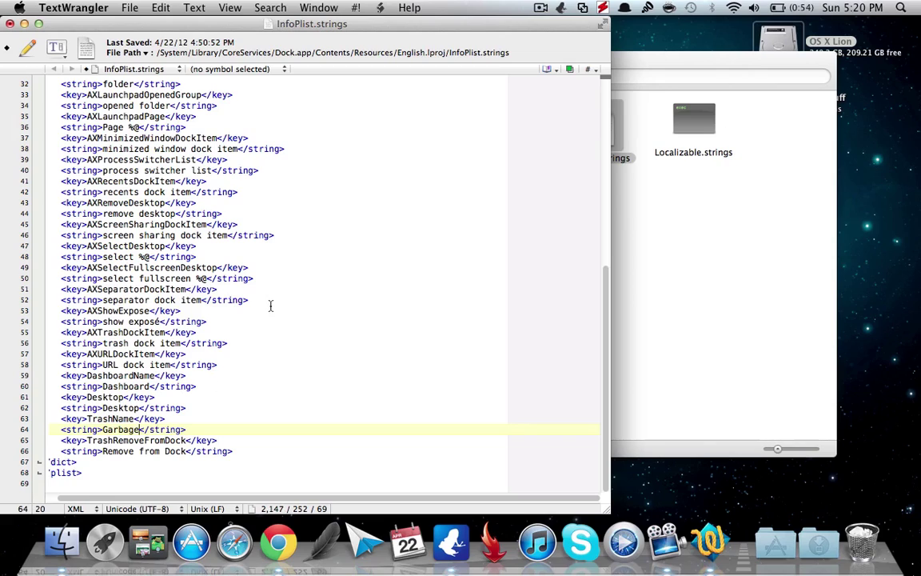
Save InfoPlist.strings and authorise the change with the account password
{"action": "left_click", "coordinate": [270, 307]}
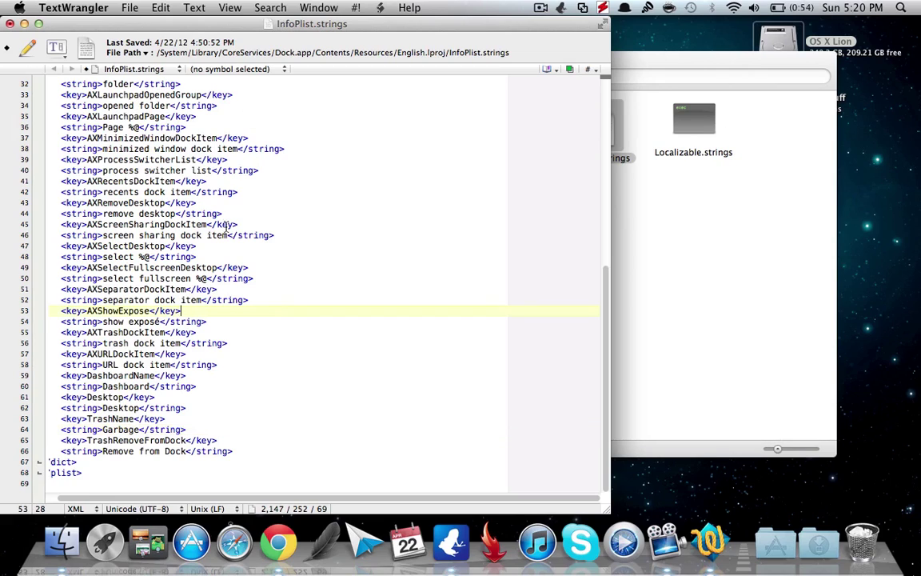
{"action": "key", "text": "super+s"}
{"action": "type", "text": "••••••••••"}
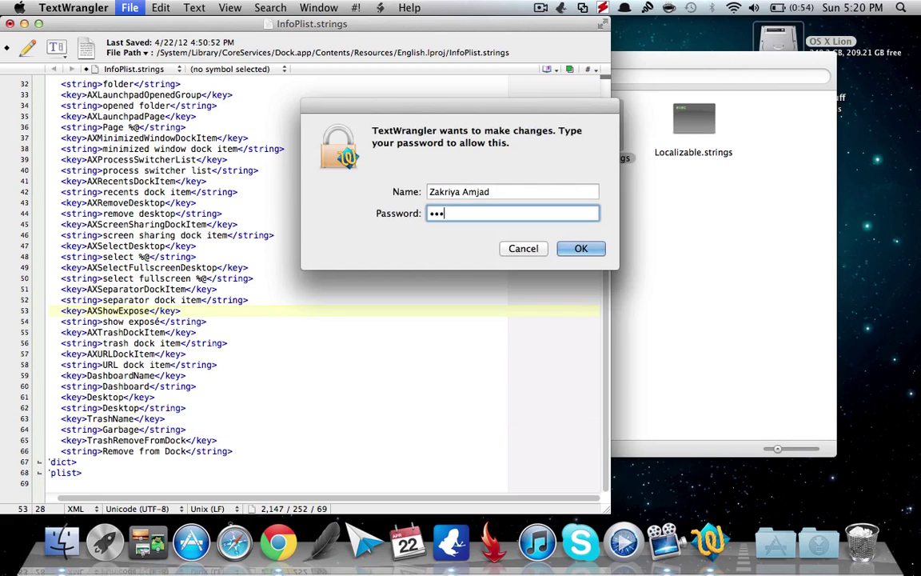
{"action": "type", "text": "••••••"}
{"action": "key", "text": "Return"}
{"action": "type", "text": "••••••••••••••"}
{"action": "key", "text": "Return"}
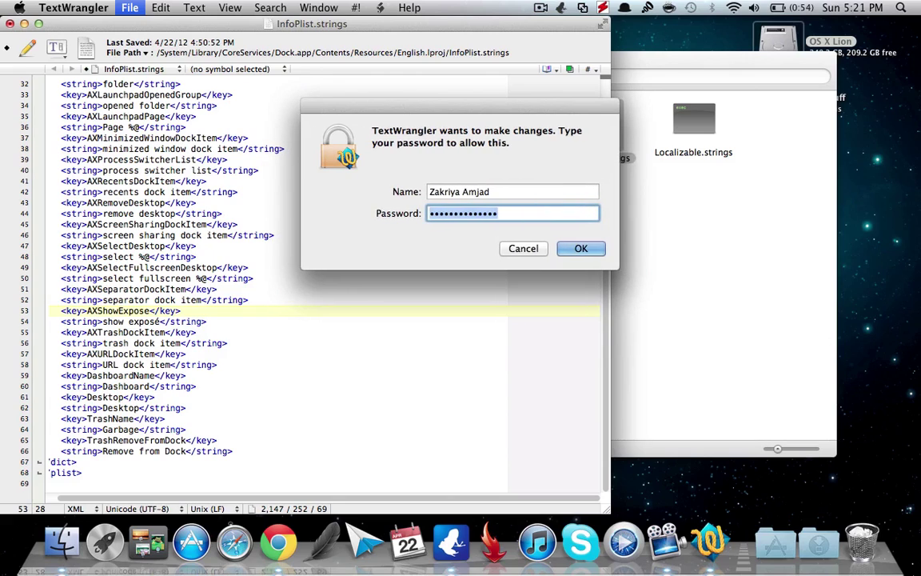
{"action": "type", "text": "•••••••••••••••"}
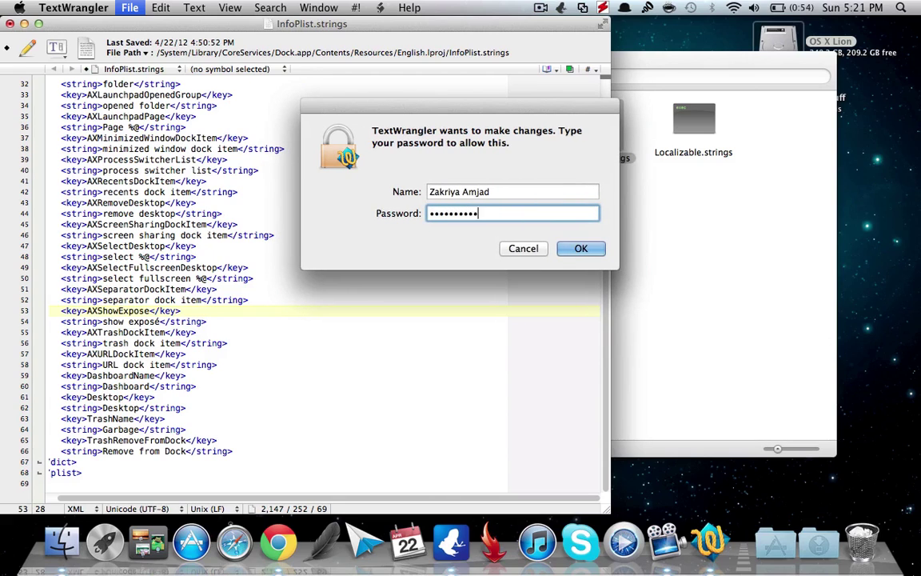
{"action": "key", "text": "Return"}
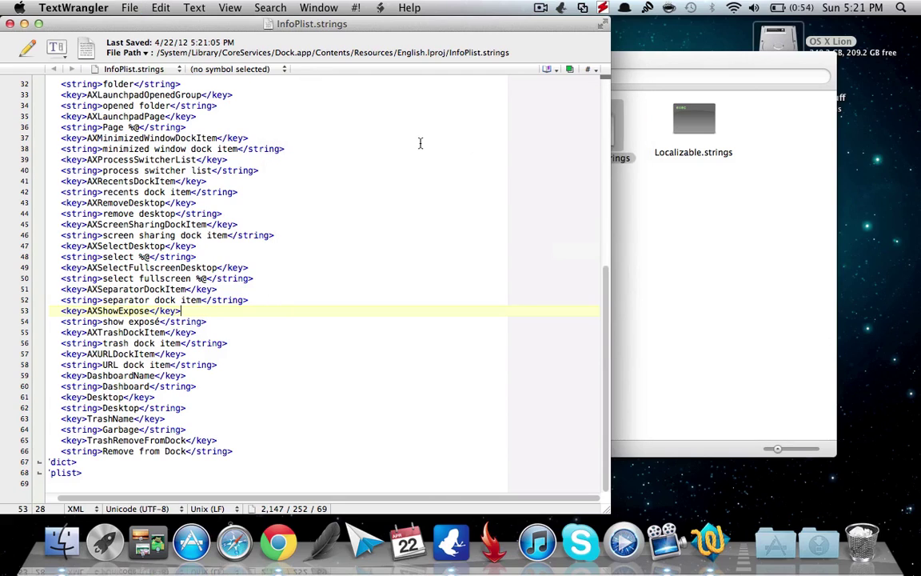
Close InfoPlist.strings, quit TextWrangler and close the English.lproj folder window
{"action": "left_click", "coordinate": [419, 147]}
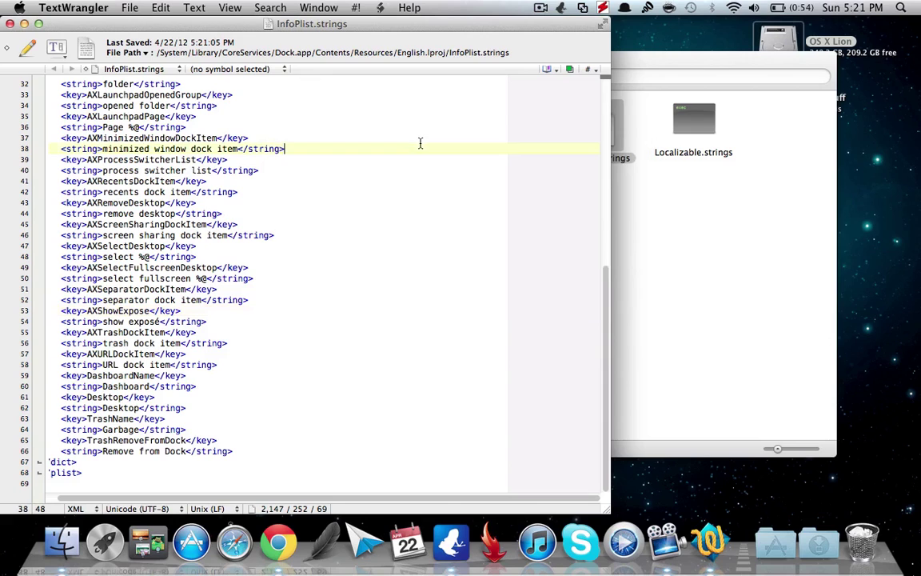
{"action": "left_click", "coordinate": [10, 24]}
{"action": "right_click", "coordinate": [729, 542]}
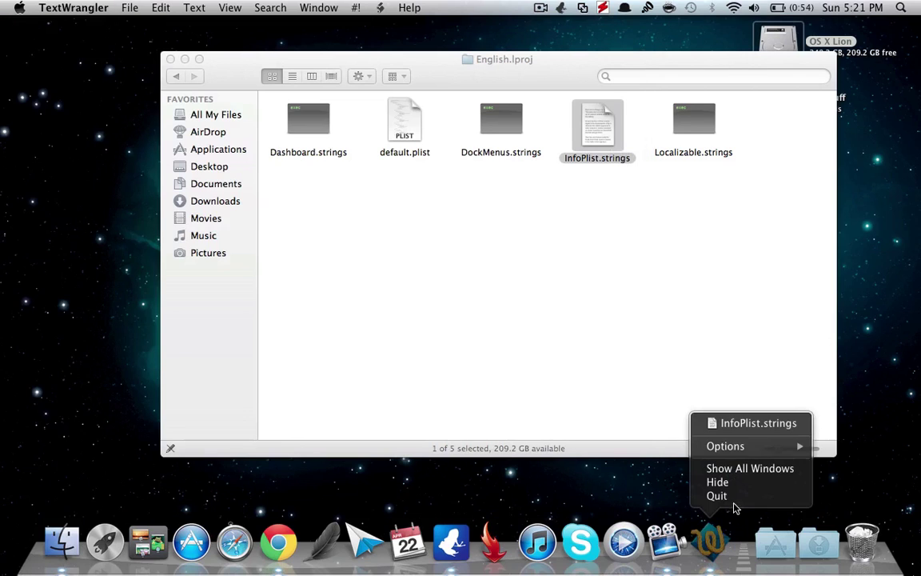
{"action": "left_click", "coordinate": [717, 493]}
{"action": "left_click", "coordinate": [460, 257]}
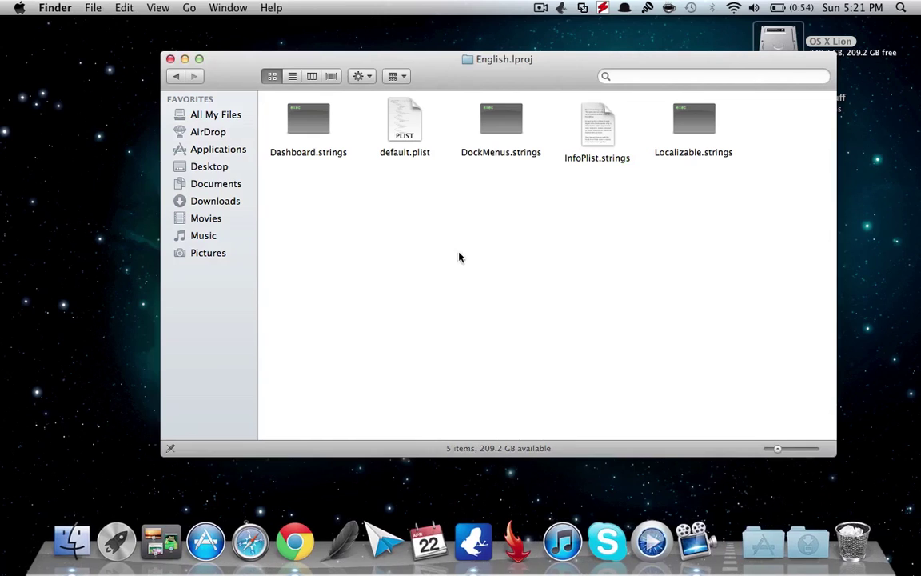
{"action": "left_click", "coordinate": [171, 58]}
Launch Terminal and restart the Dock with the command "killall Dock"
{"action": "key", "text": "alt+space"}
{"action": "type", "text": "te"}
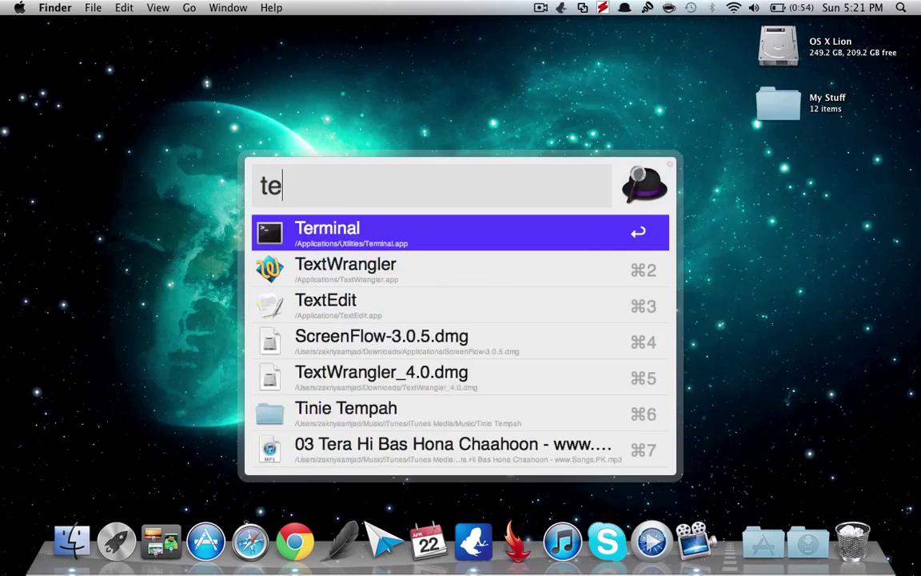
{"action": "key", "text": "Return"}
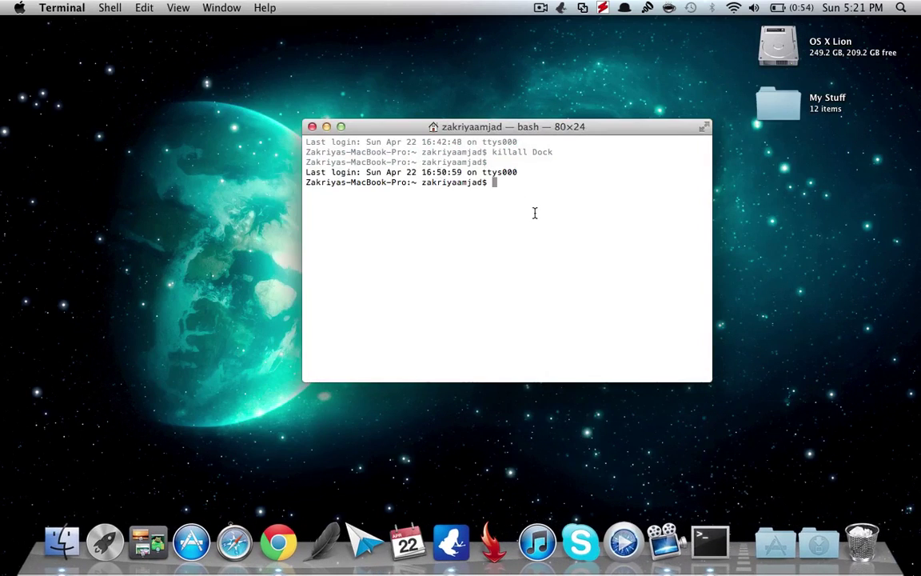
{"action": "type", "text": "killall Dock"}
{"action": "key", "text": "Return"}
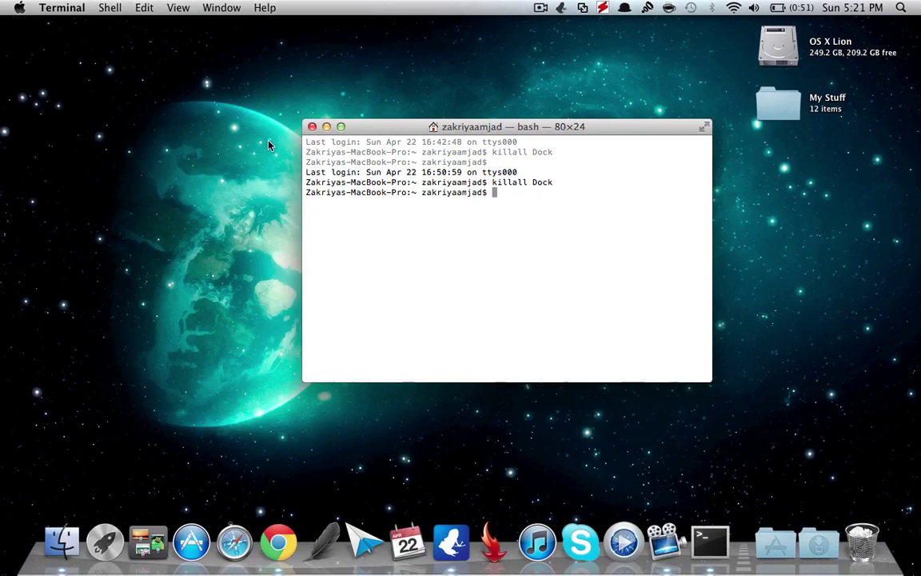
Close the Terminal window and quit Terminal
{"action": "left_click", "coordinate": [313, 128]}
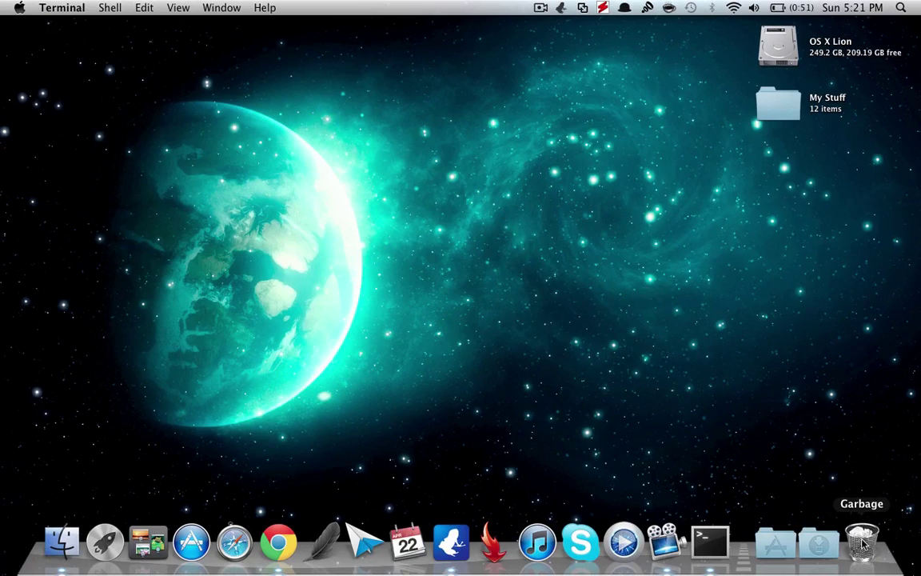
{"action": "right_click", "coordinate": [710, 540]}
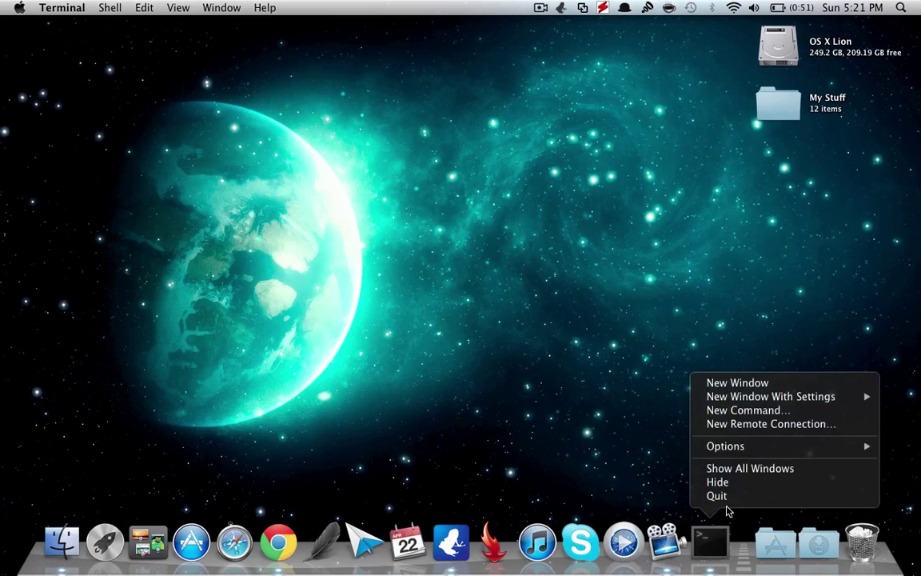
{"action": "left_click_drag", "start_coordinate": [647, 438], "coordinate": [486, 319]}
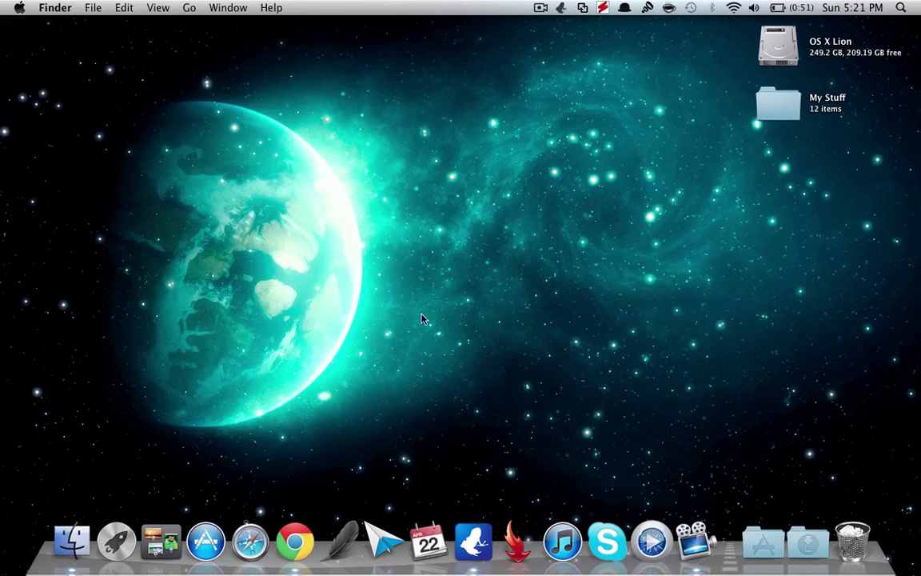
{"action": "left_click_drag", "start_coordinate": [361, 232], "coordinate": [519, 296]}
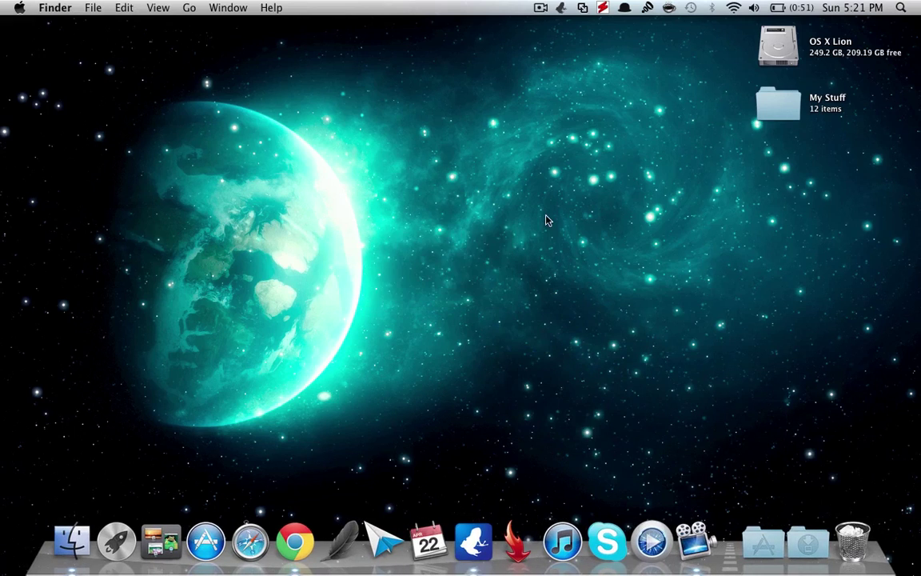